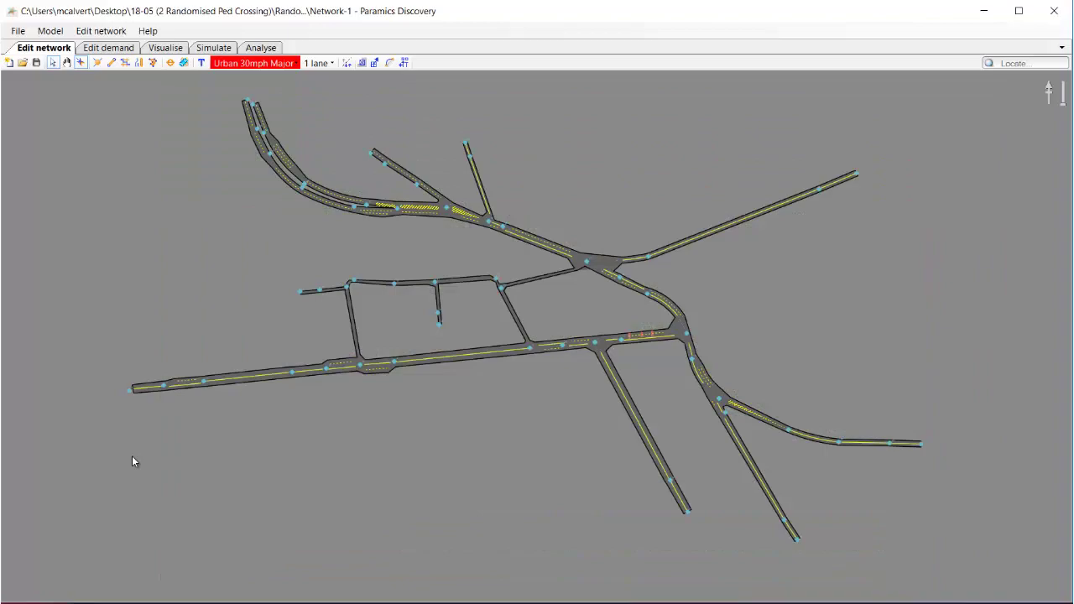
Zoom in on the school area around node 4 on the main road.
scroll(390, 415, up, 6)
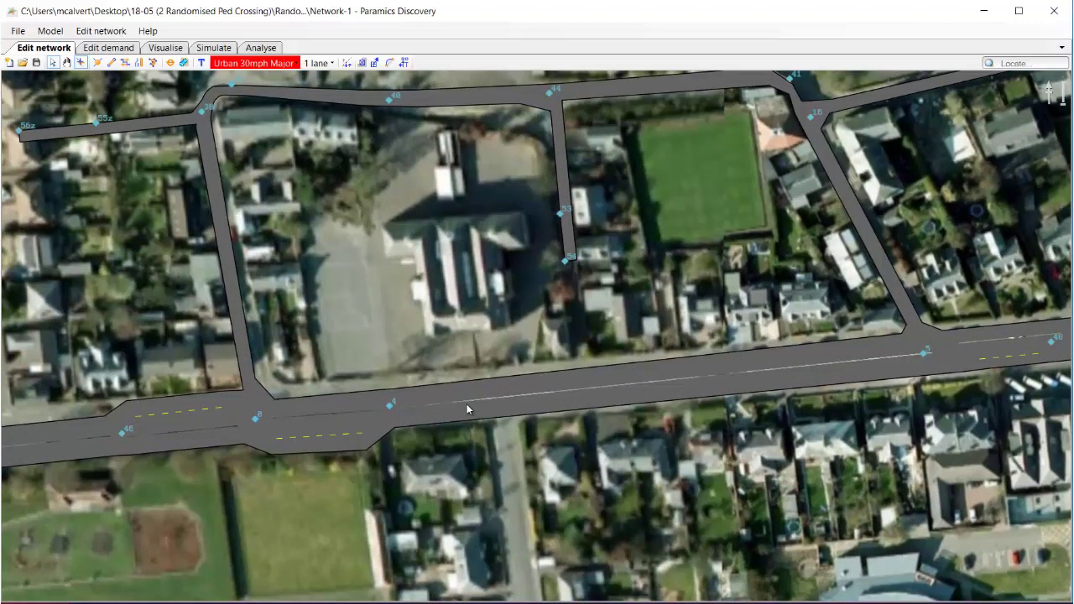
Open node 4's Edit signals to view its 45 s and 15 s stages and 60 s cycle.
right_click(390, 407)
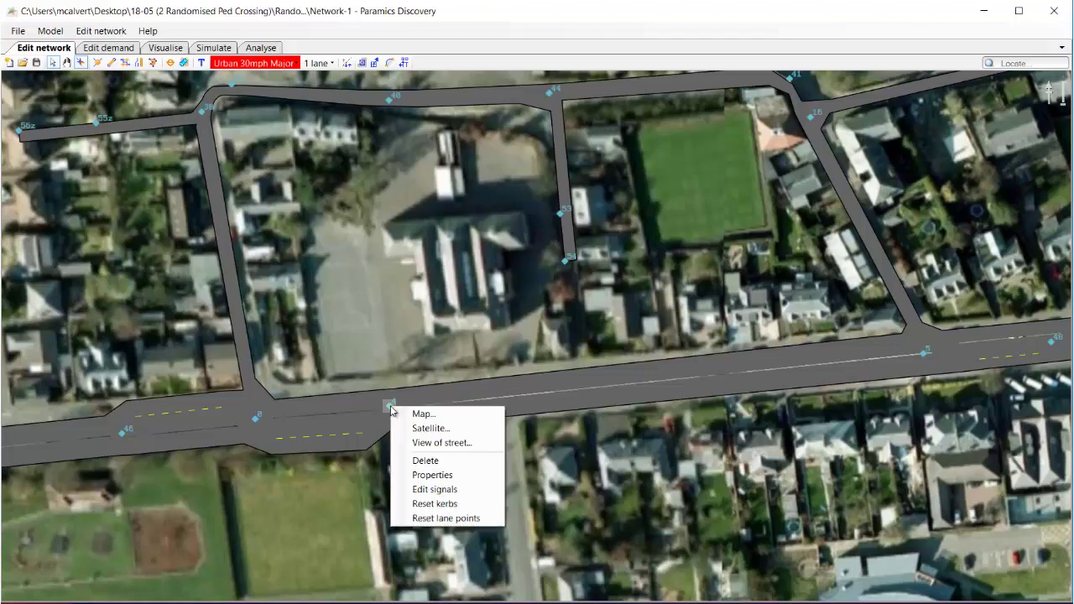
click(419, 490)
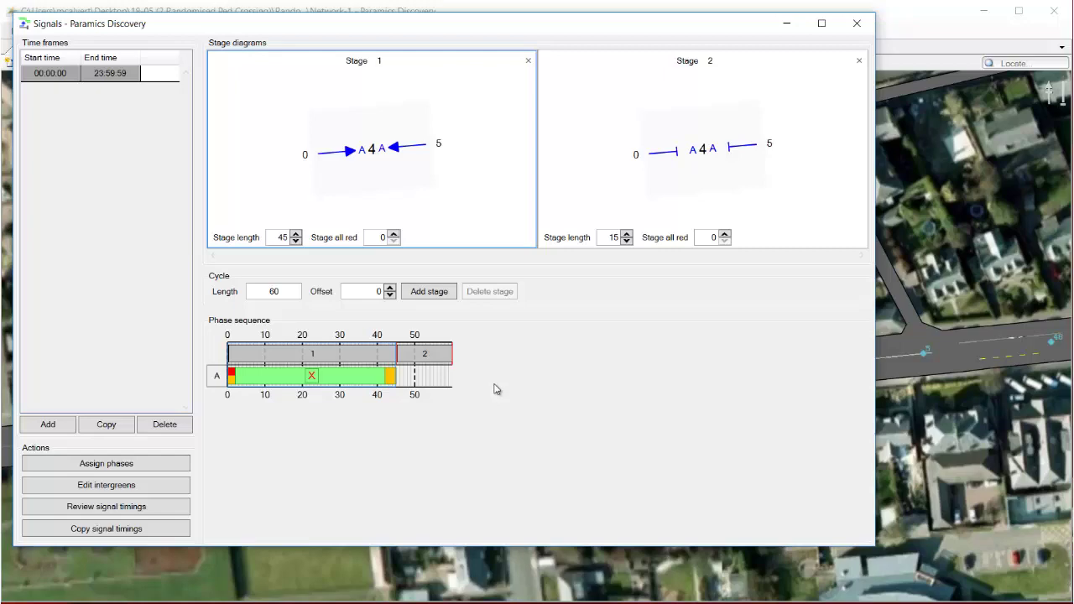
Play the simulation in Visualise, zoom in on the crossing, and pause at 08:01:29.
click(856, 24)
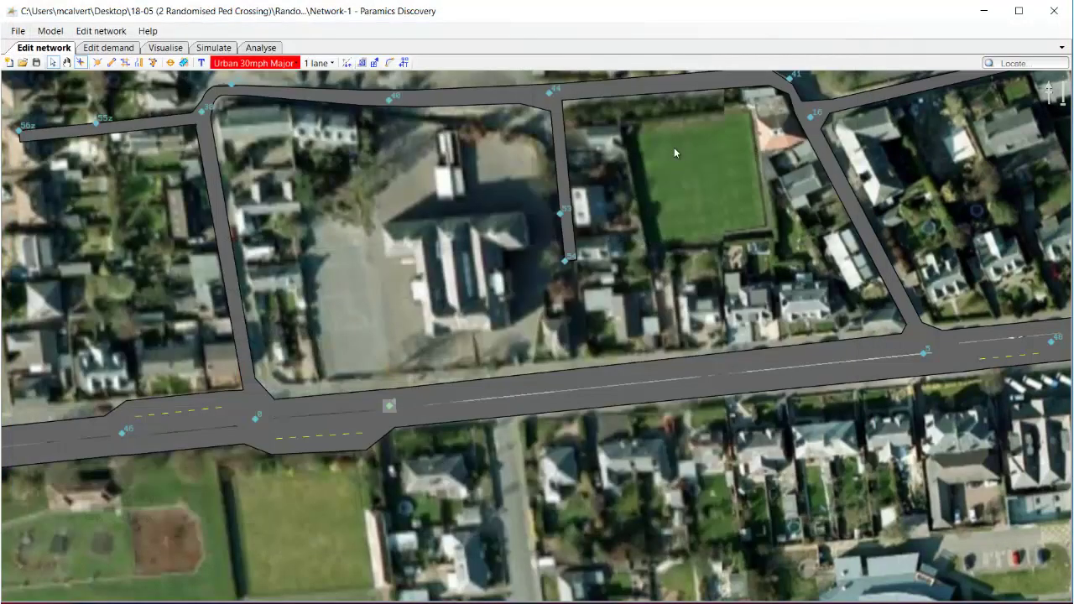
click(165, 48)
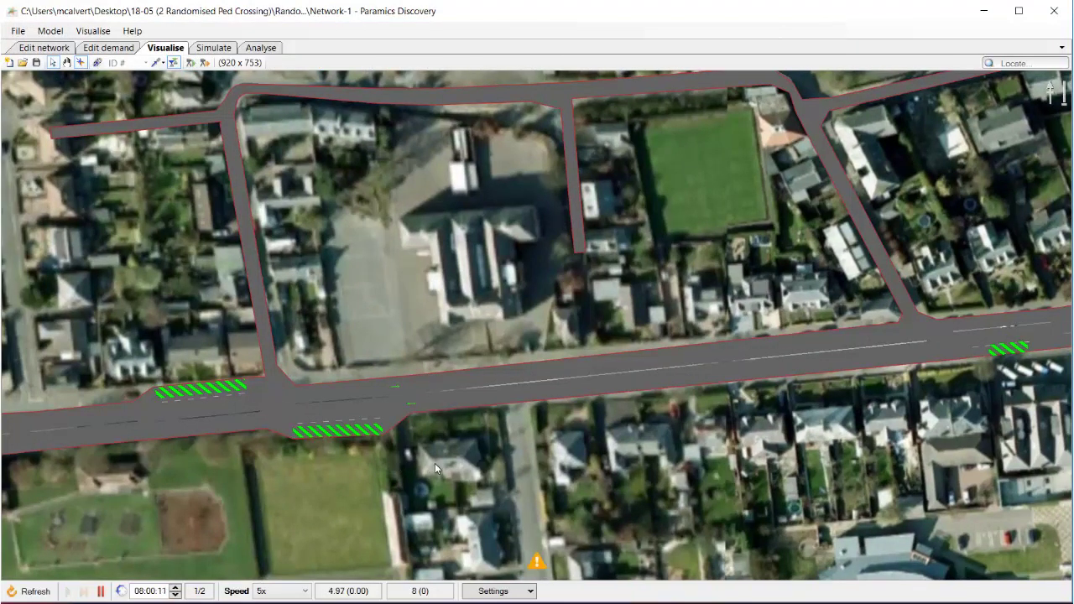
scroll(424, 442, up, 3)
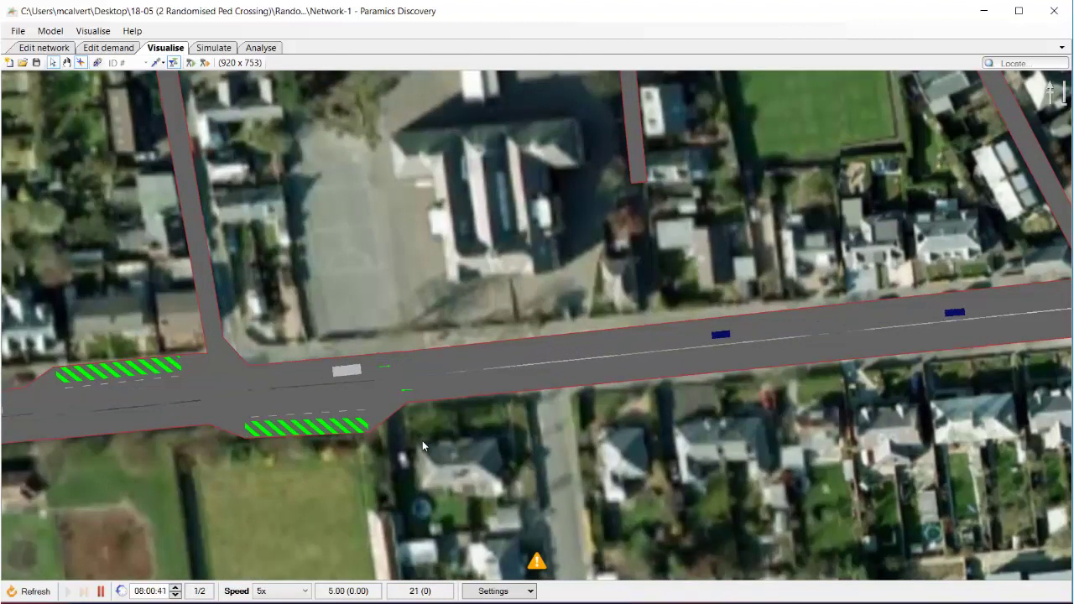
scroll(391, 432, up, 2)
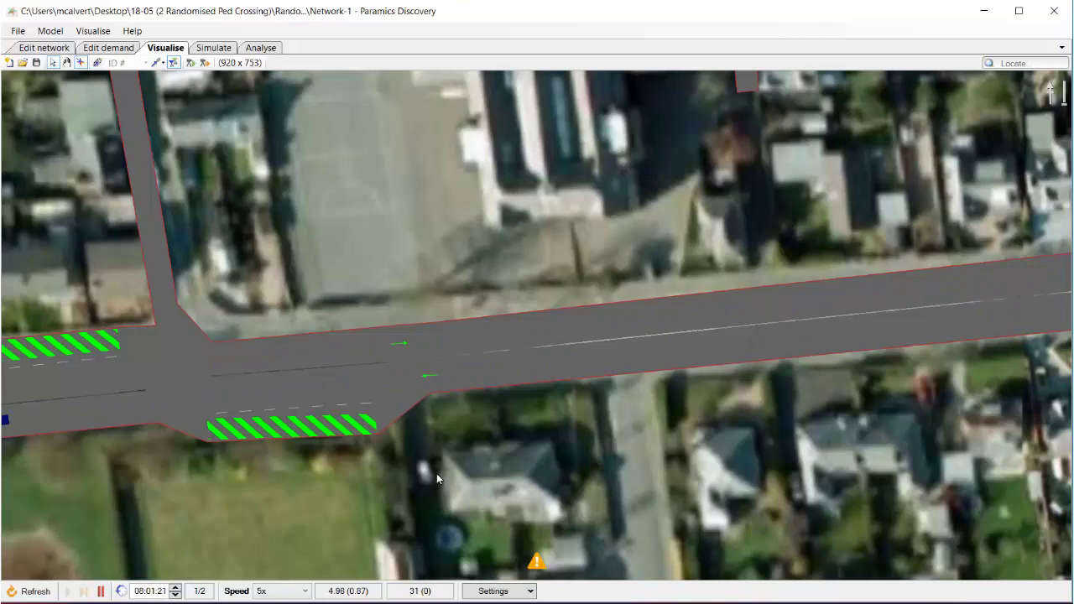
key(space)
Delete node 4's signal time frame in Edit network and close the Signals dialog.
click(42, 48)
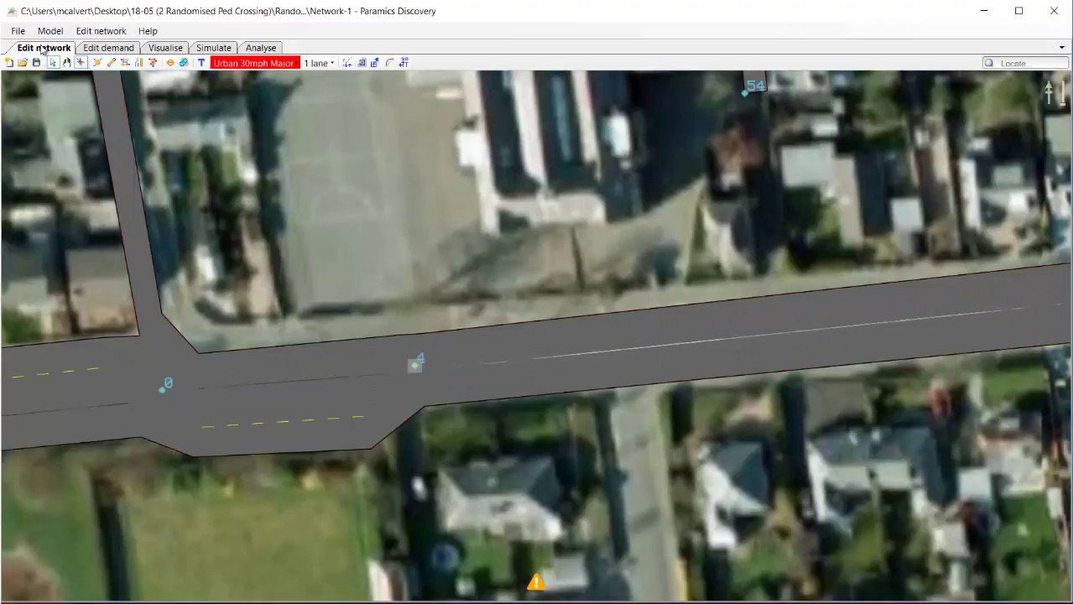
right_click(413, 370)
click(454, 450)
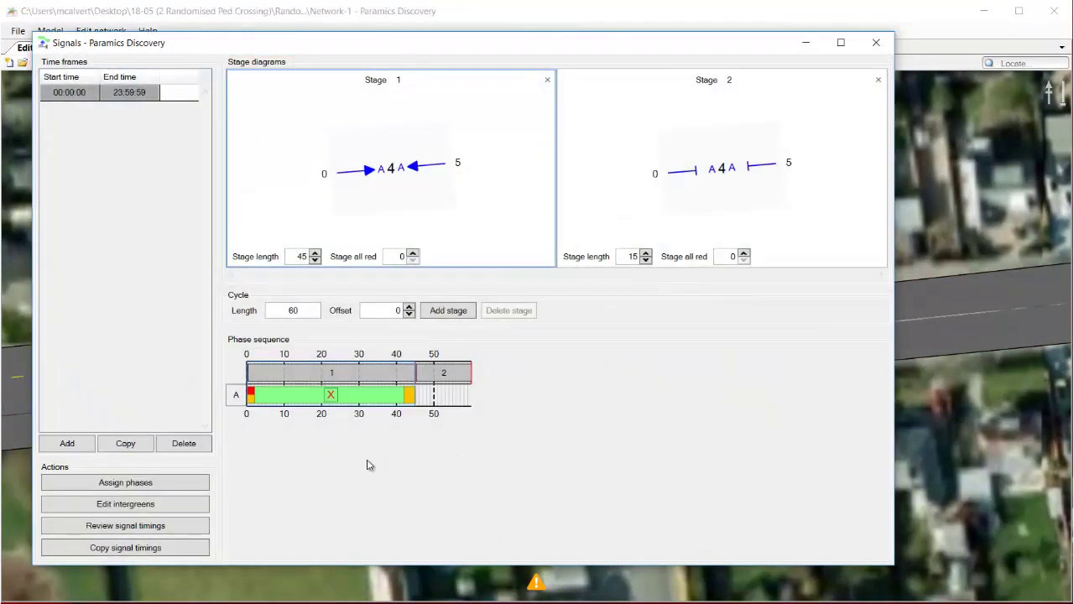
click(178, 454)
click(876, 42)
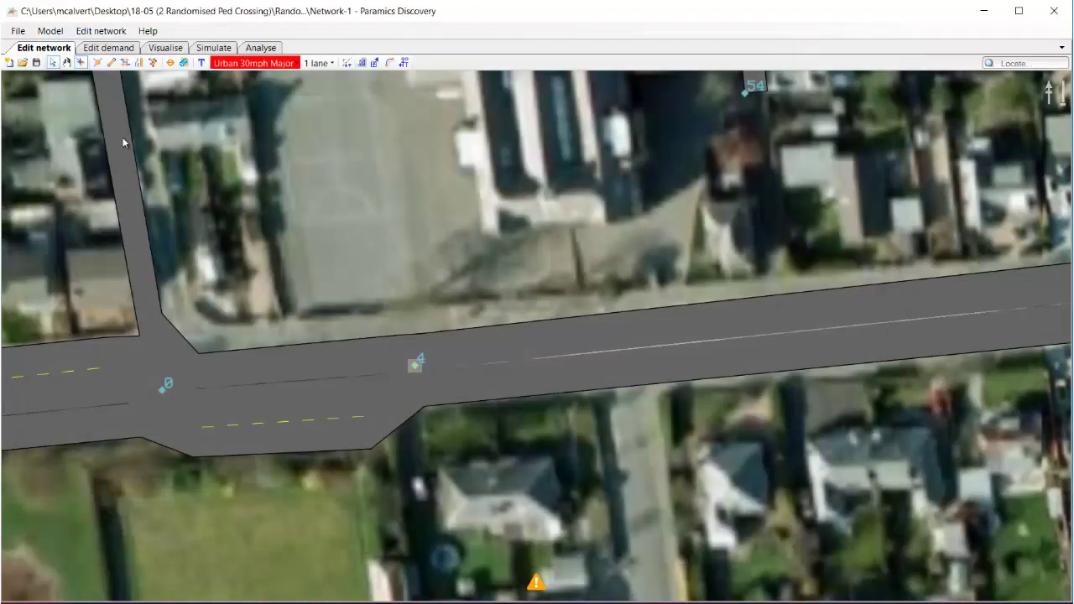
click(18, 31)
click(17, 31)
Add a pedestrian crossing at node 4 with a time frame from 08:00 to 09:00.
right_click(414, 369)
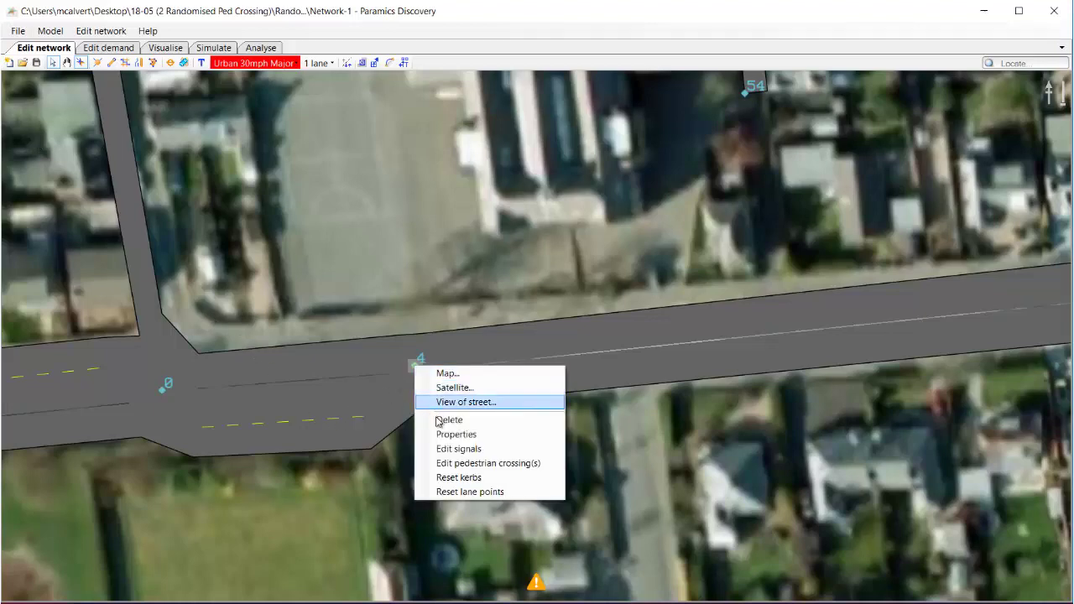
click(446, 463)
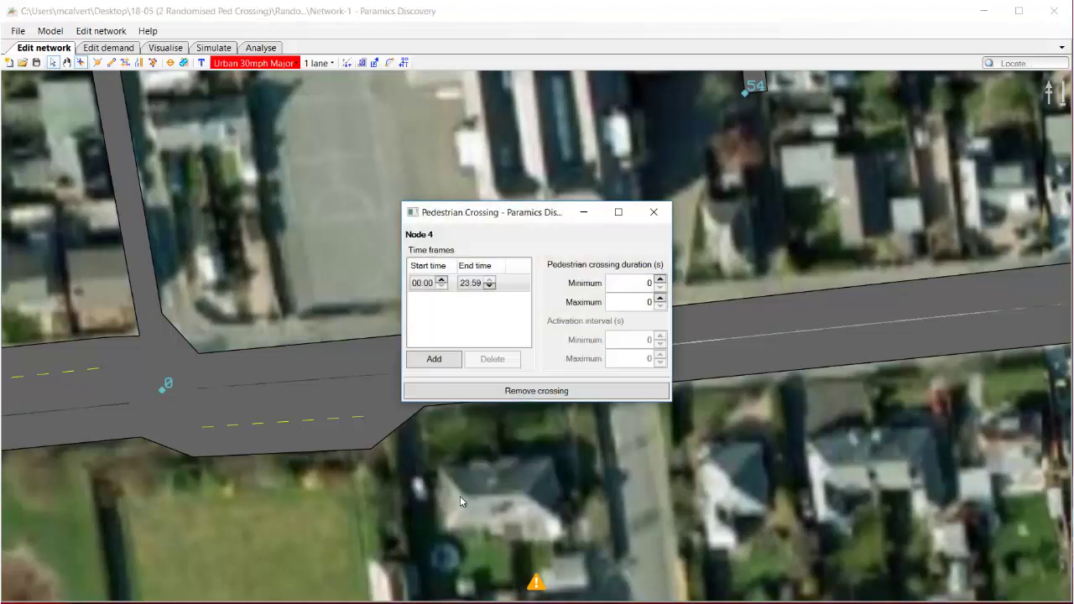
drag(510, 217, 504, 256)
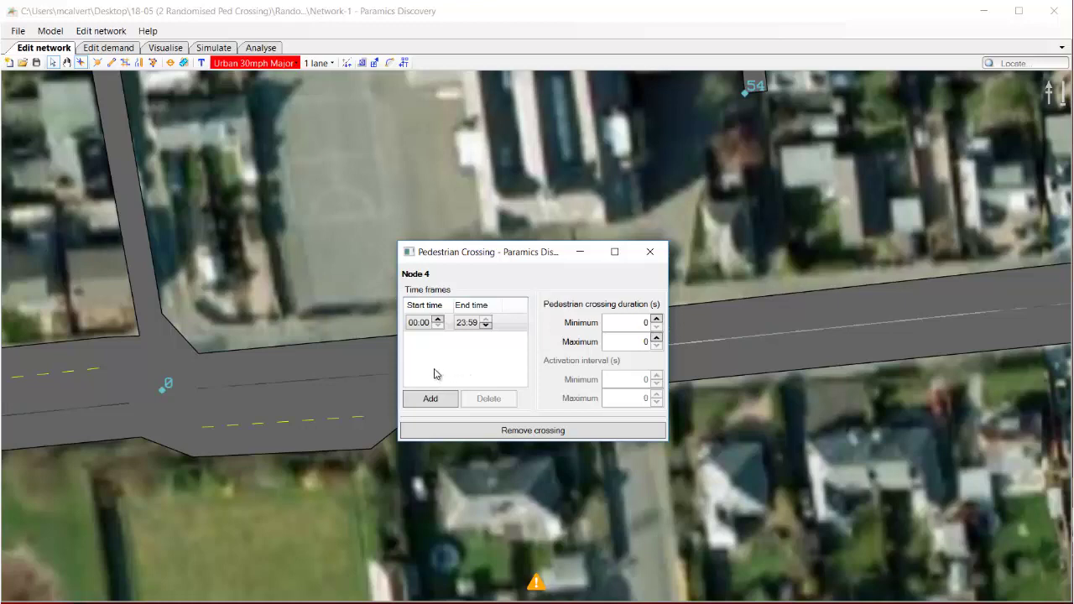
click(413, 325)
text(07)
text(08)
click(460, 323)
text(09)
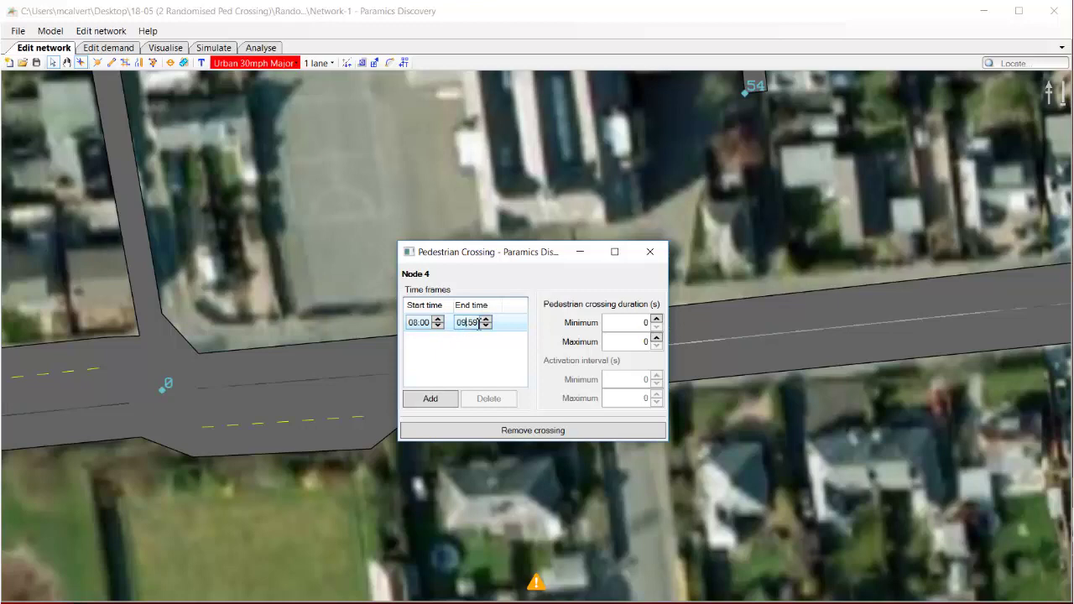
click(473, 325)
text(00)
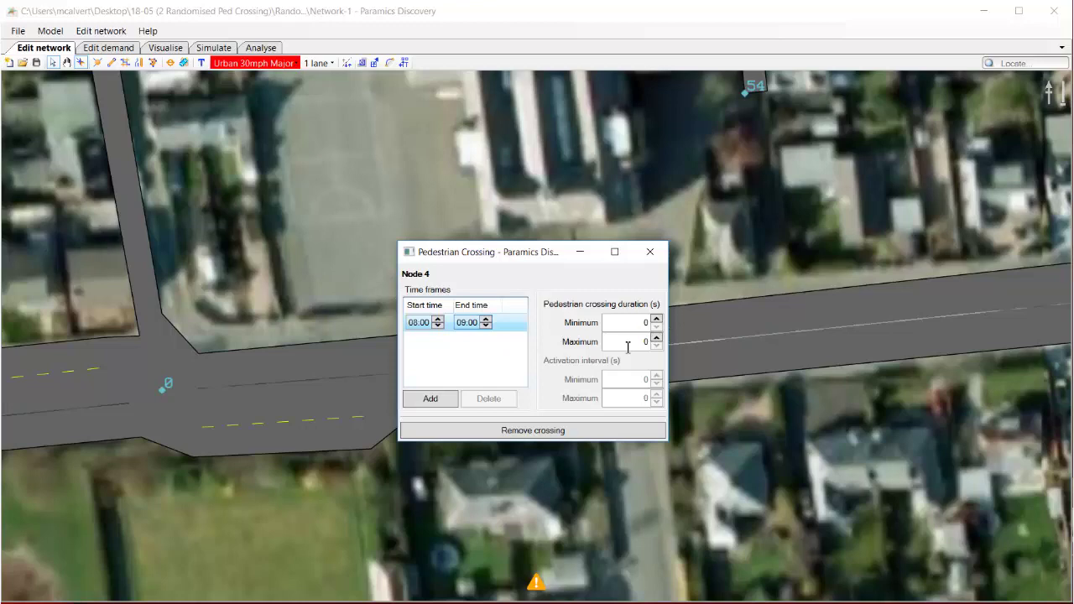
Set crossing duration minimum 10 and maximum 15, activation interval minimum 30 and maximum 60 seconds.
click(643, 324)
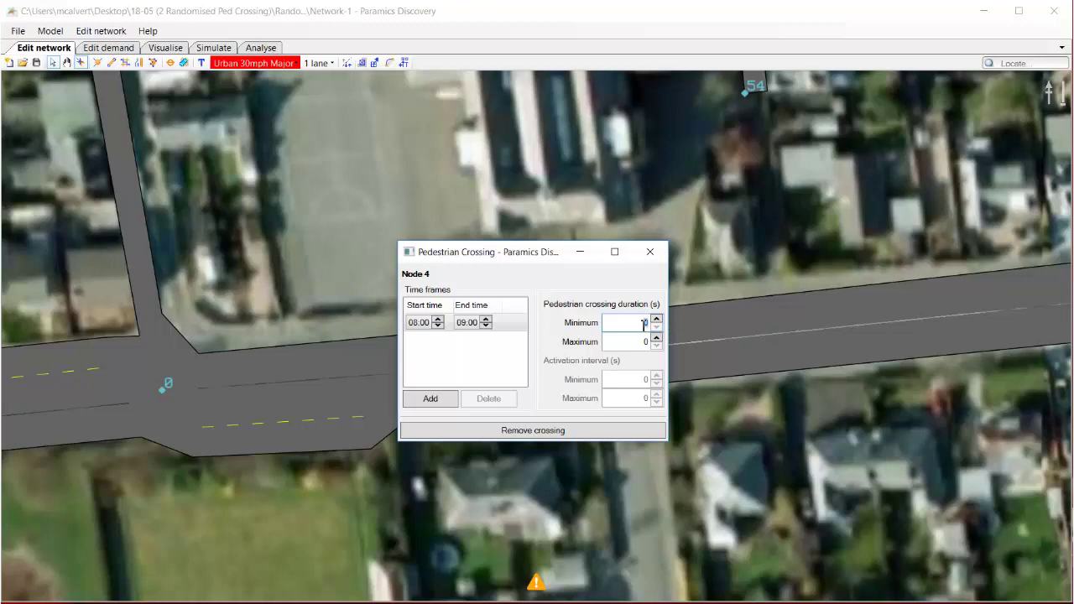
text(1)
double_click(648, 342)
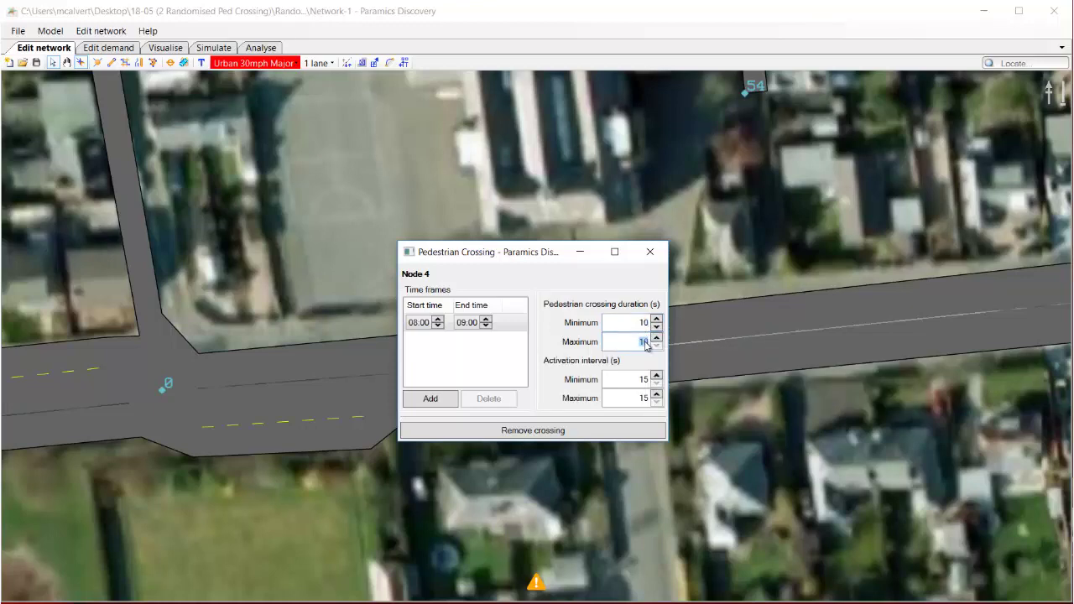
text(15)
mouse_move(647, 379)
drag(648, 380, 636, 379)
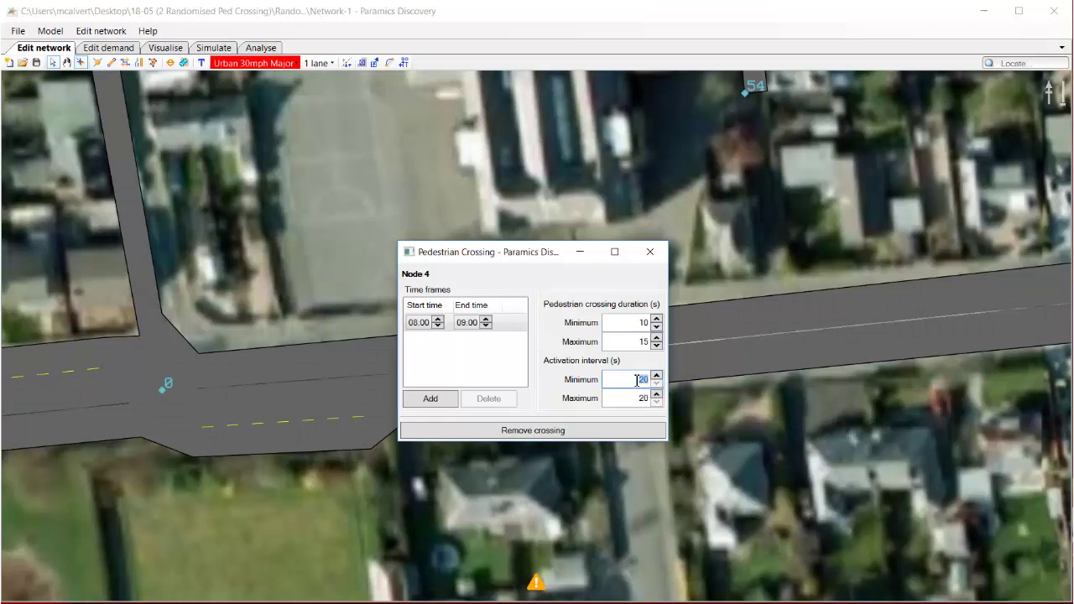
text(30)
double_click(644, 399)
text(60)
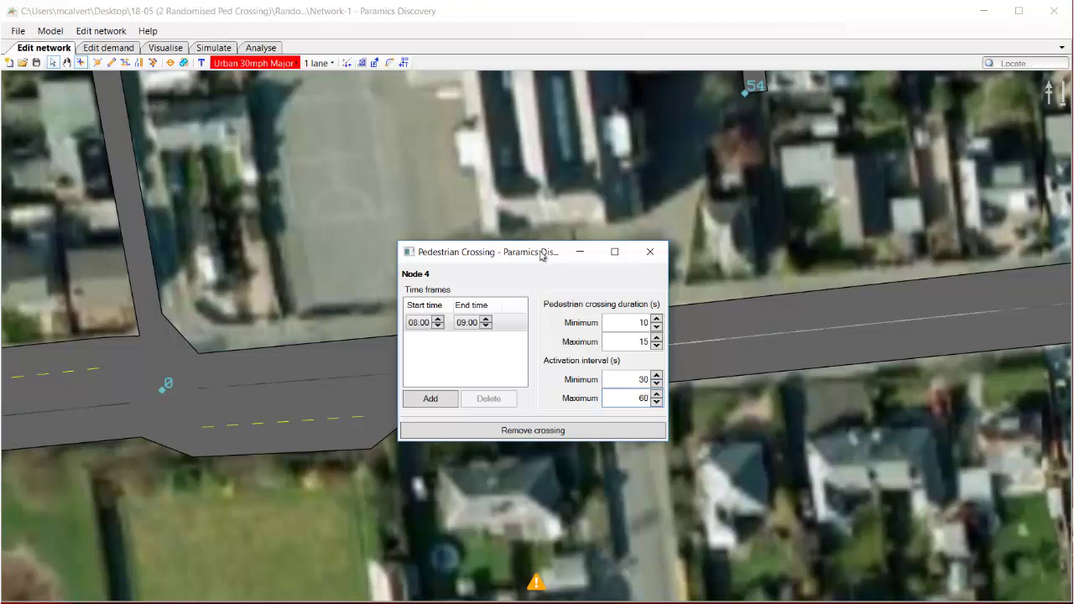
drag(544, 252, 705, 161)
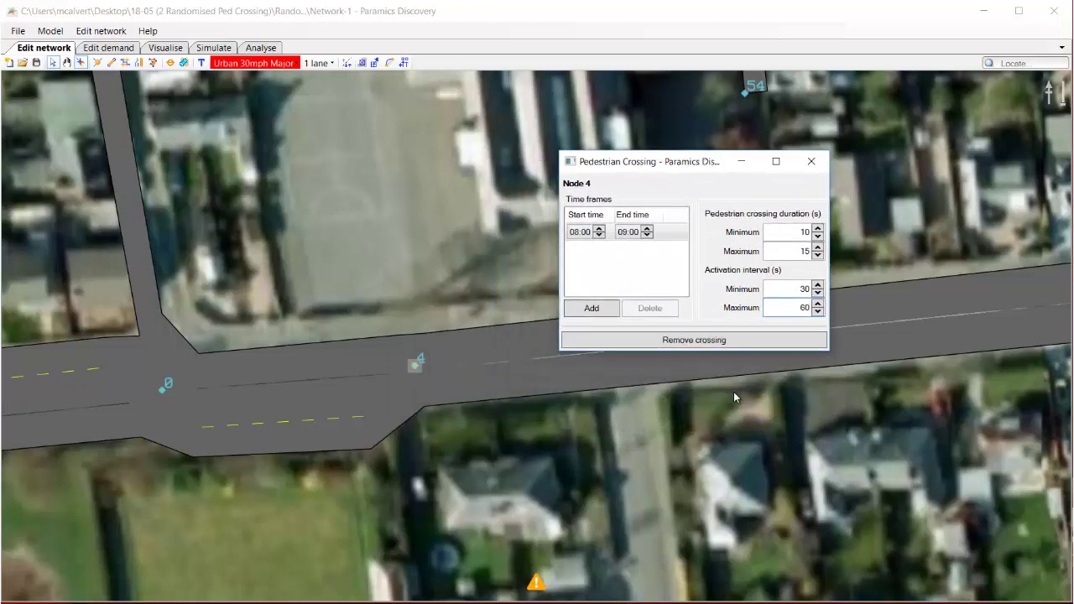
Refresh the simulation from 08:00 in Visualise and zoom in to watch node 4's crossing.
click(811, 161)
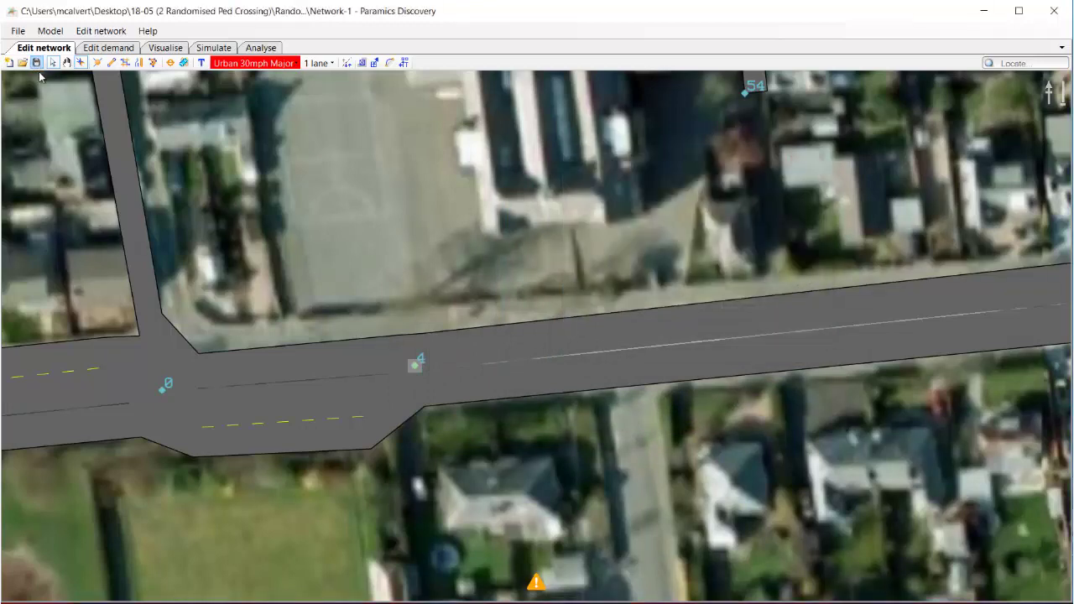
click(155, 50)
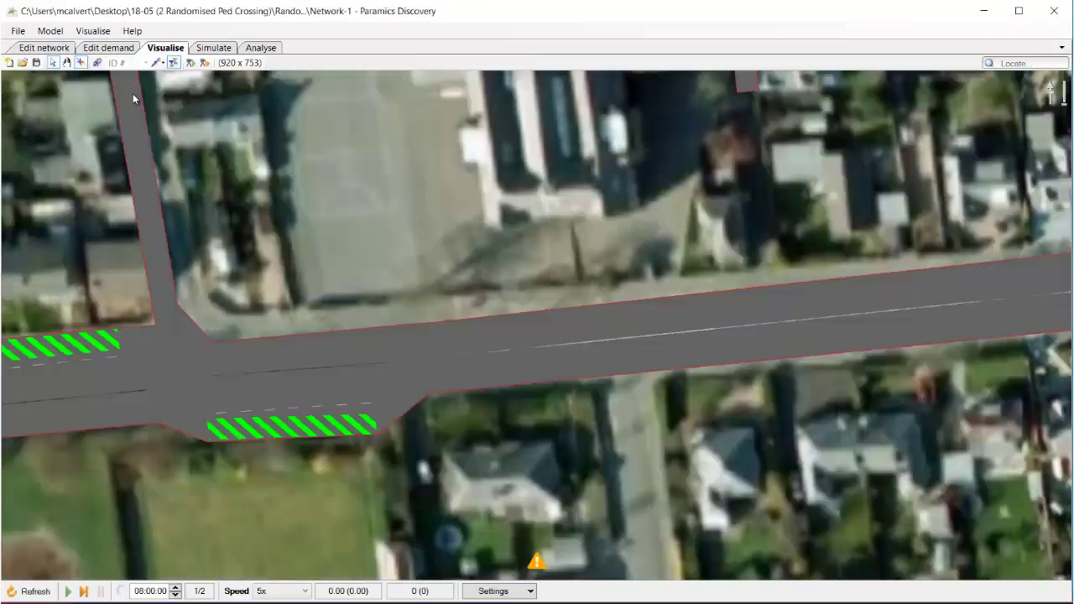
click(25, 591)
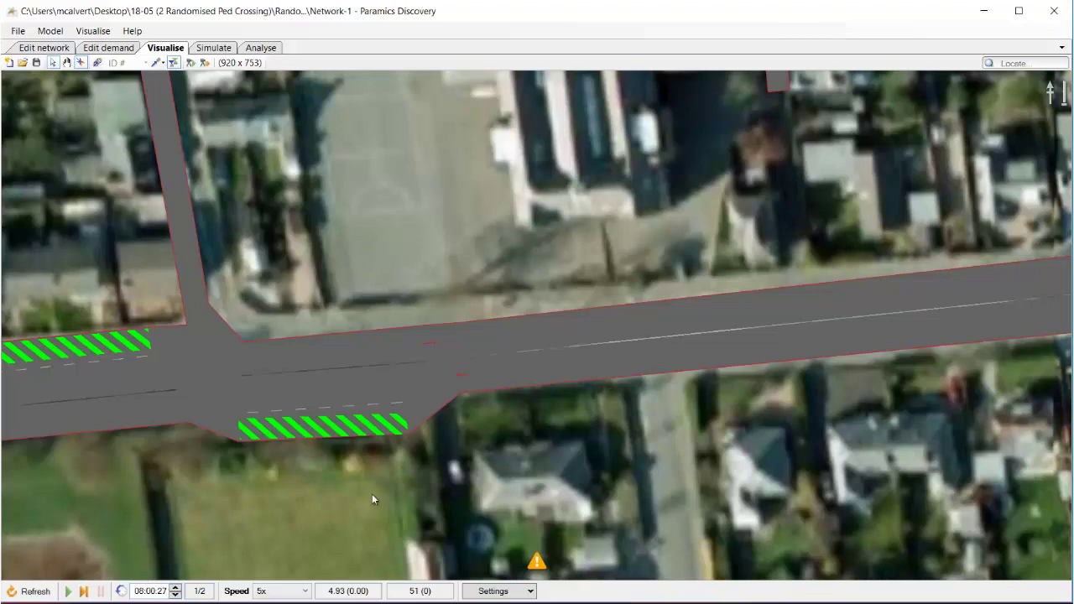
scroll(449, 449, up, 2)
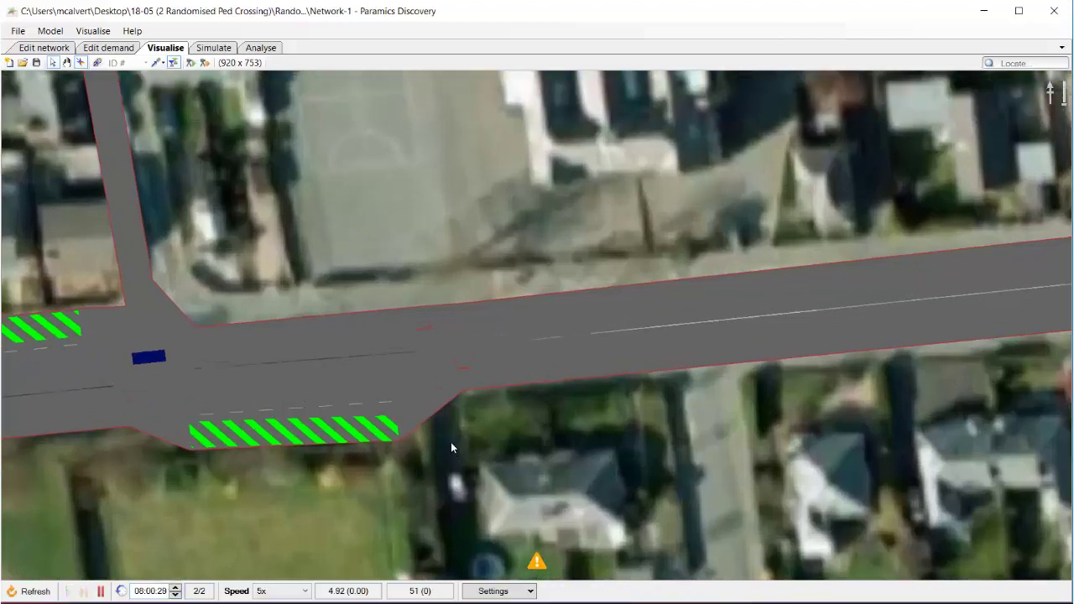